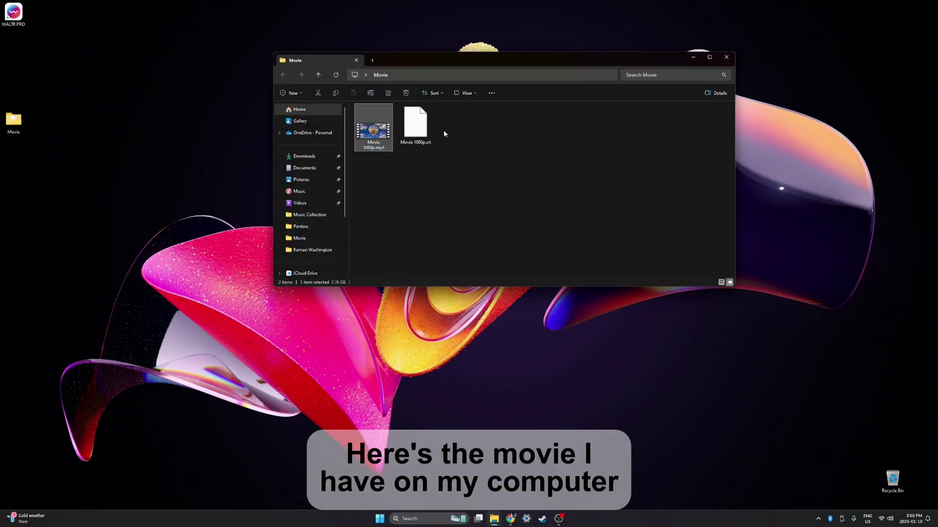
Step: Check the Movie 1080p video and .srt subtitle files in the Movie folder, then switch to iCloud.com
{"action": "left_click", "coordinate": [414, 135]}
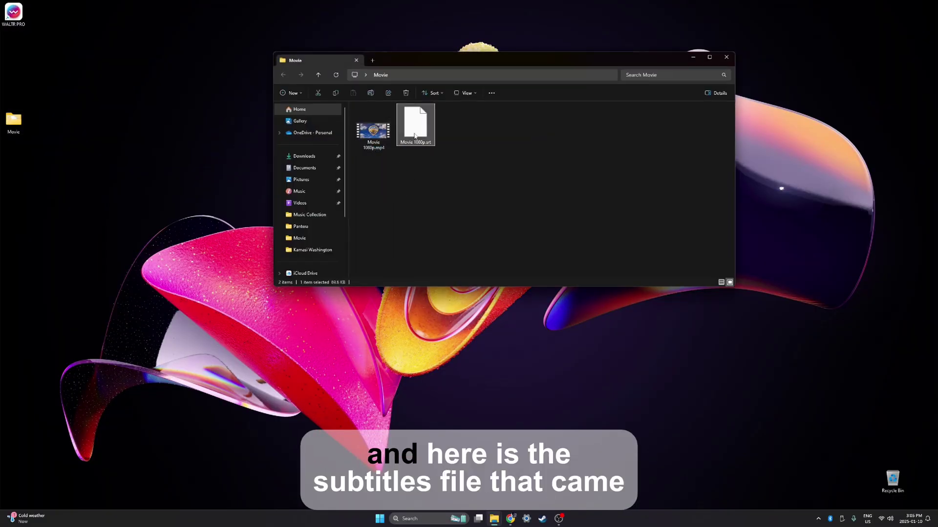
{"action": "left_click", "coordinate": [419, 162]}
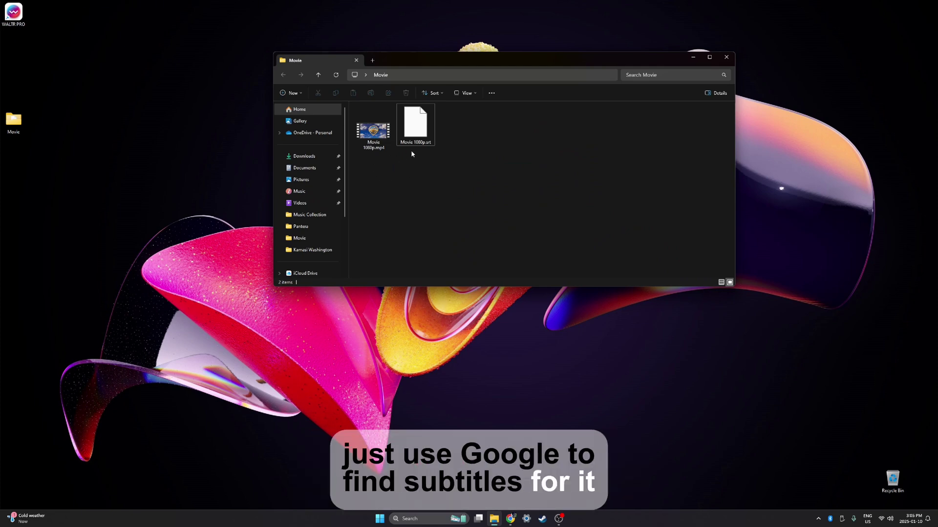
{"action": "left_click_drag", "start_coordinate": [411, 150], "coordinate": [377, 139]}
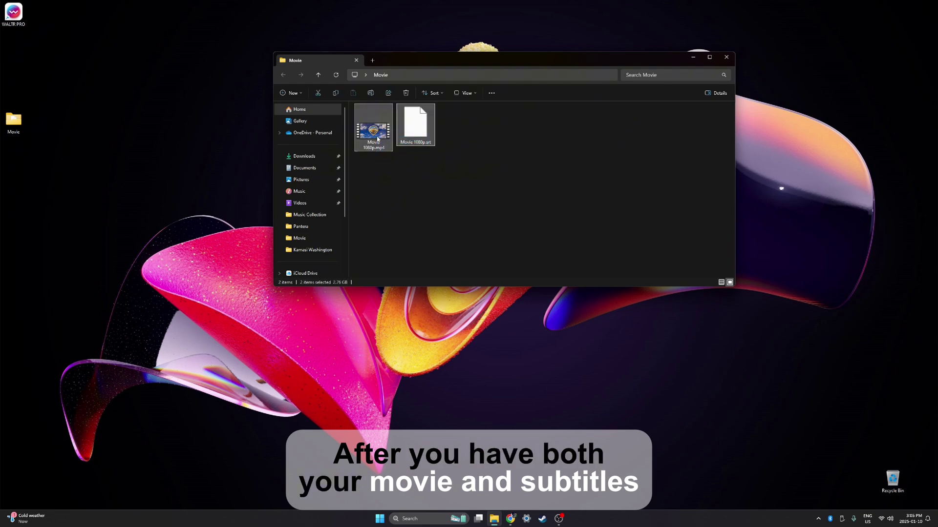
{"action": "left_click", "coordinate": [408, 168]}
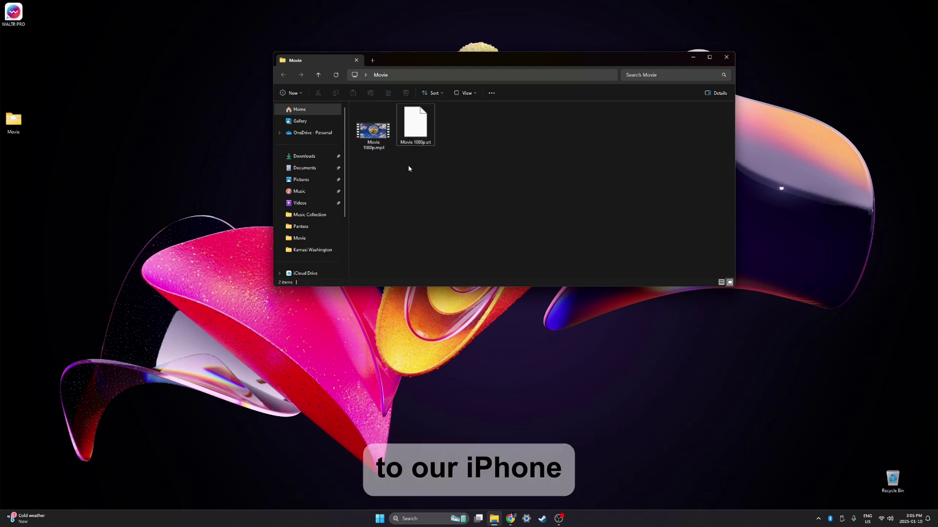
{"action": "left_click", "coordinate": [510, 519]}
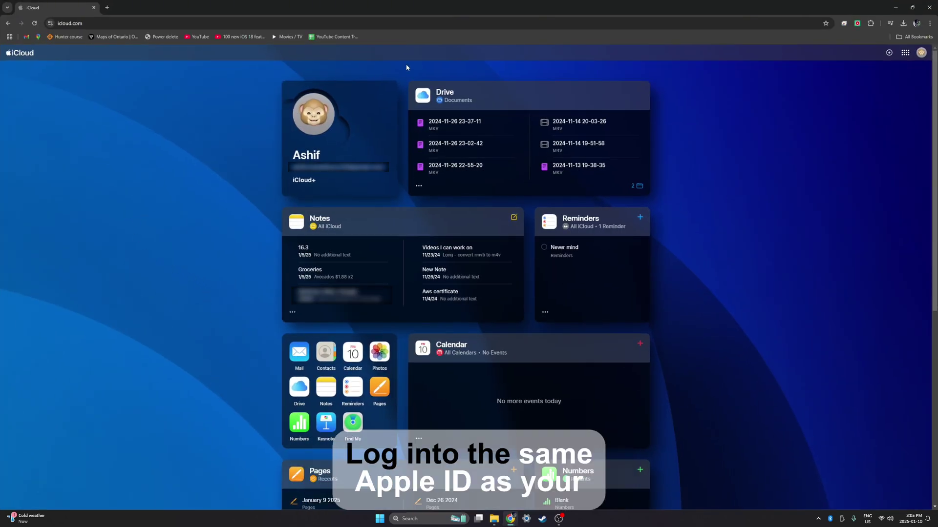
Step: Drag the Movie 1080p video and subtitle files into the iCloud Drive Documents folder
{"action": "left_click", "coordinate": [476, 98]}
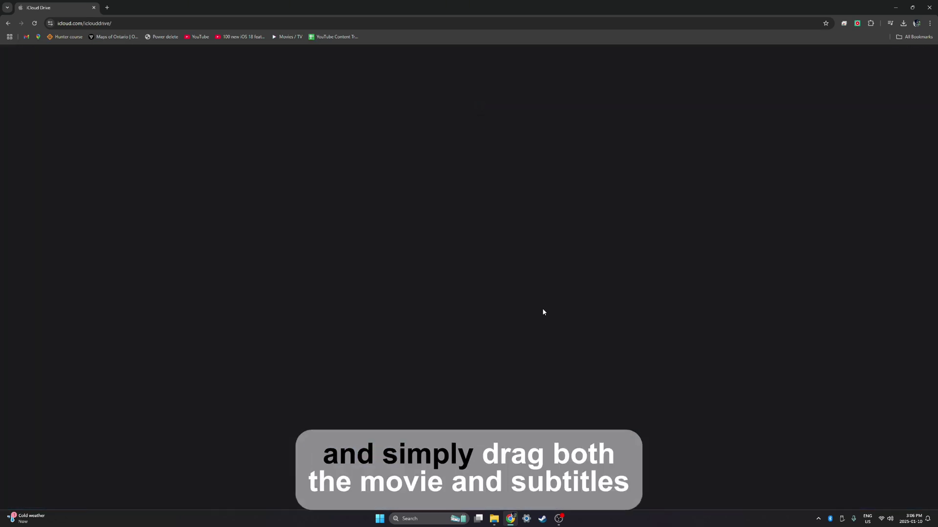
{"action": "left_click", "coordinate": [495, 519]}
{"action": "mouse_move", "coordinate": [499, 246]}
{"action": "left_mouse_down"}
{"action": "mouse_move", "coordinate": [354, 103]}
{"action": "mouse_move", "coordinate": [234, 306]}
{"action": "left_mouse_up"}
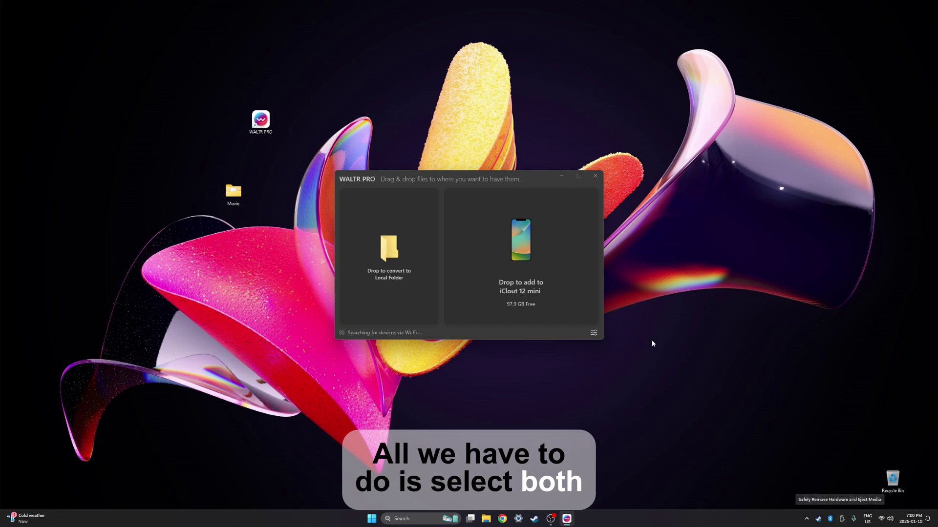
Step: Drag the Movie 1080p video and subtitle files onto WALTR PRO's iPhone 12 mini drop panel
{"action": "double_click", "coordinate": [233, 192]}
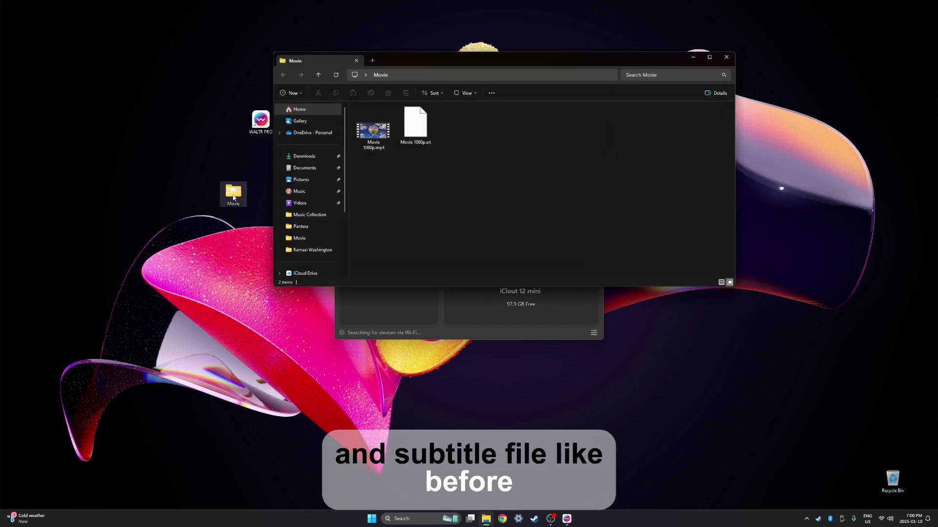
{"action": "left_click_drag", "start_coordinate": [436, 57], "coordinate": [190, 22]}
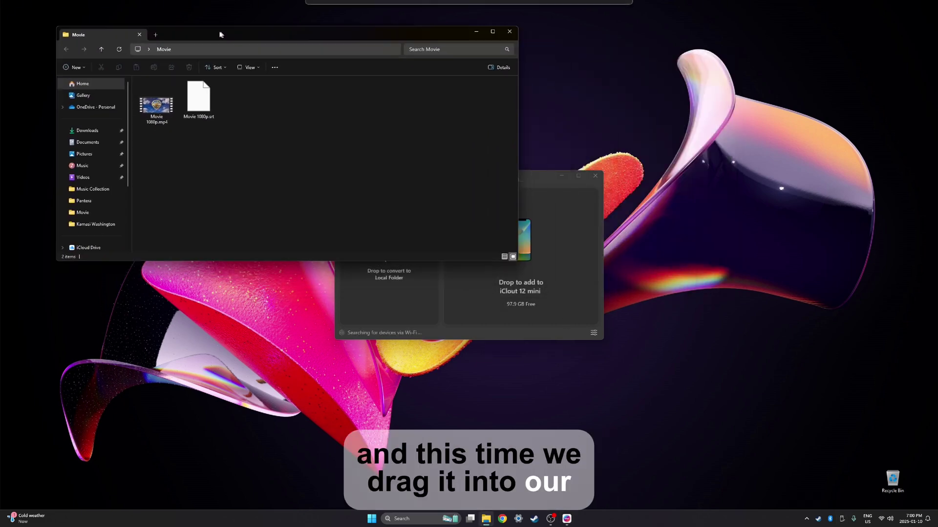
{"action": "mouse_move", "coordinate": [250, 158]}
{"action": "left_mouse_down"}
{"action": "mouse_move", "coordinate": [109, 72]}
{"action": "mouse_move", "coordinate": [562, 294]}
{"action": "left_mouse_up"}
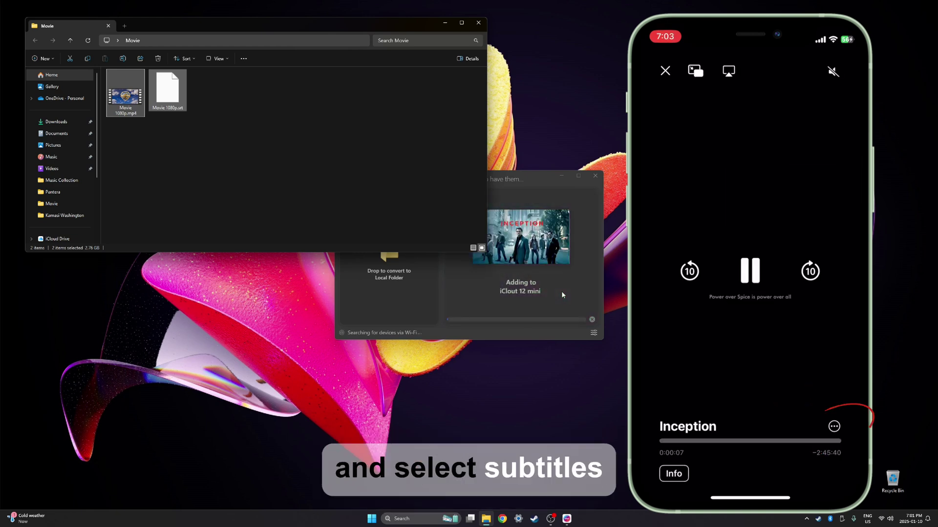
Step: Show Inception's playback options menu with Playback Speed, Audio and Subtitles
{"action": "left_click", "coordinate": [526, 331]}
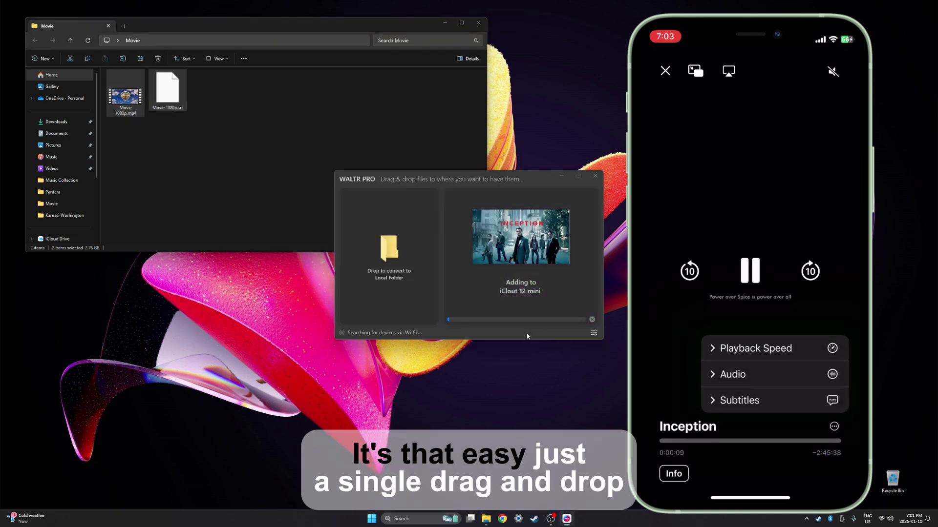